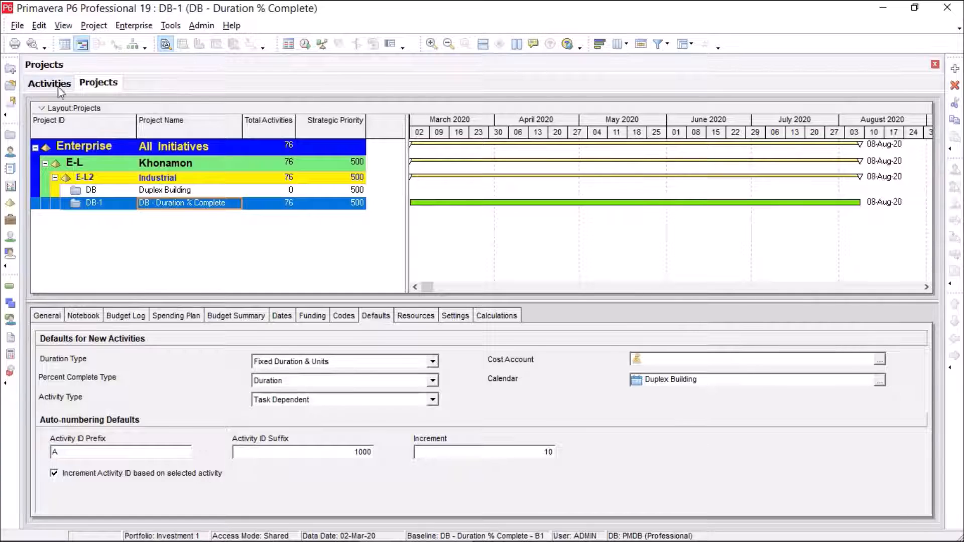
# - In the project's activities, set the % Complete Type of activity A1080 Foundation to Duration
pyautogui.click(49, 83)
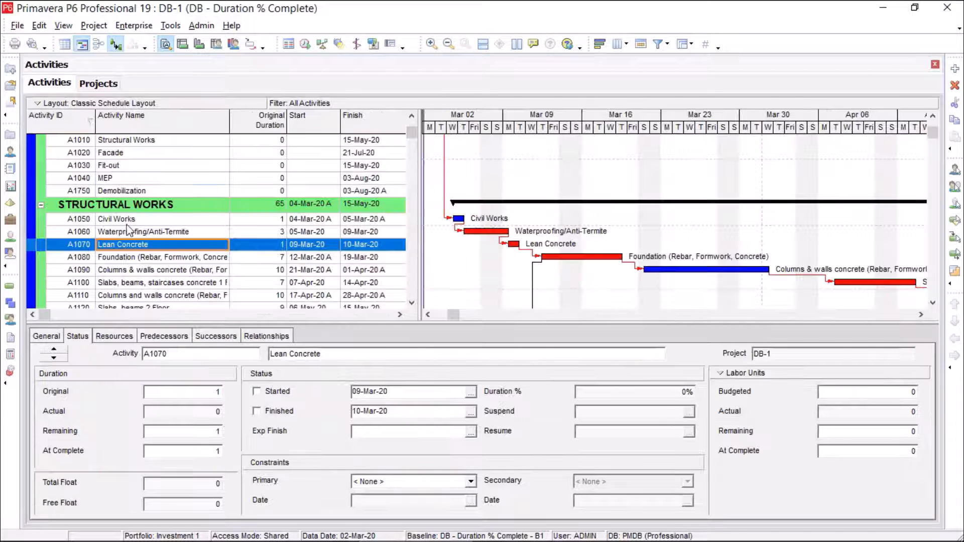
pyautogui.click(138, 260)
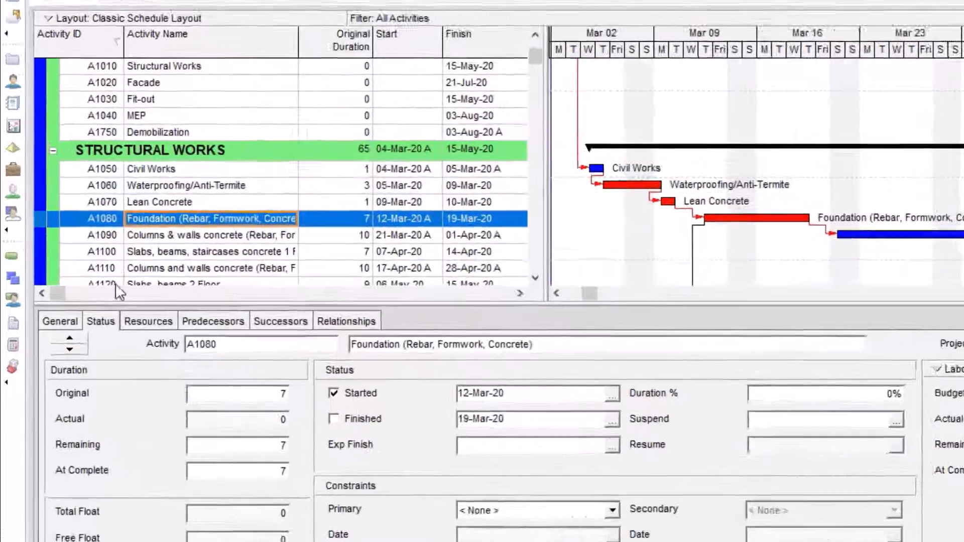
pyautogui.click(52, 337)
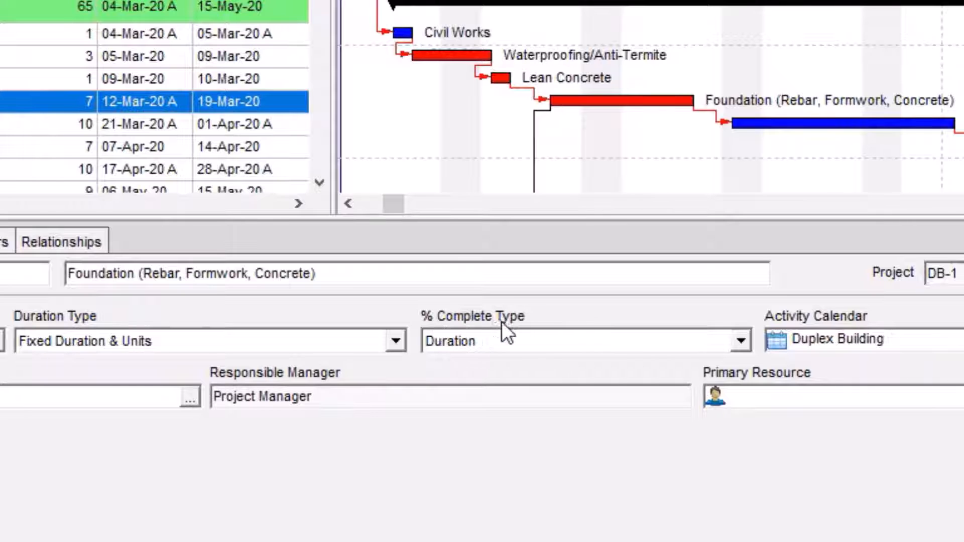
pyautogui.click(510, 340)
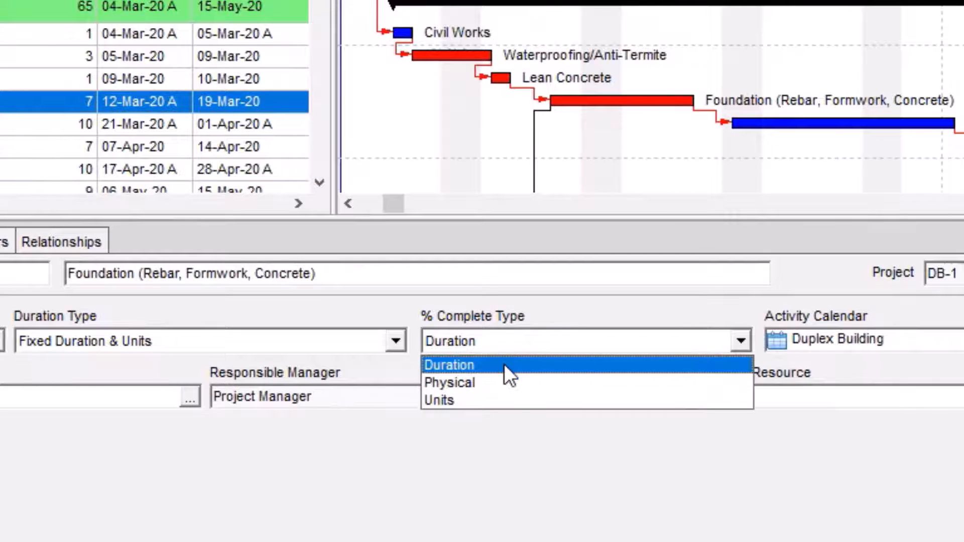
pyautogui.click(504, 366)
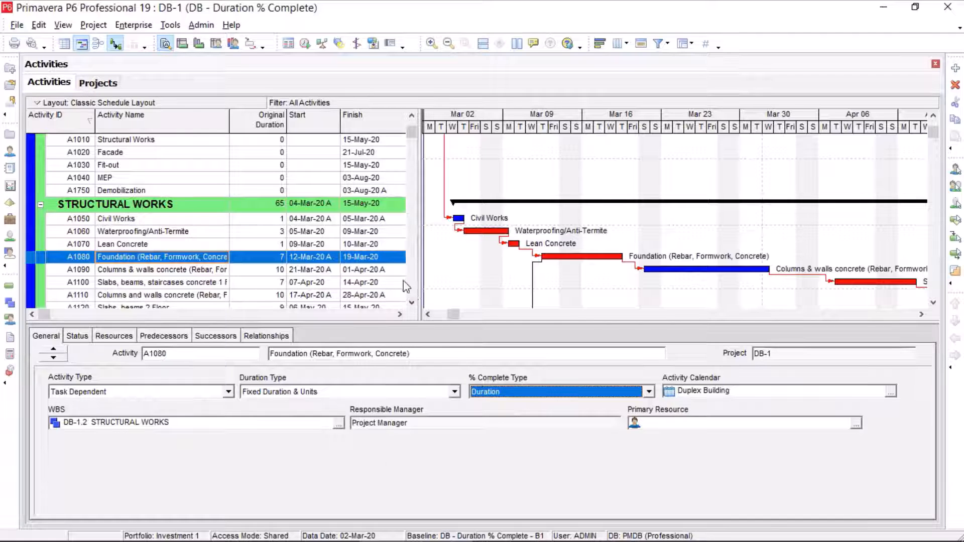
# - Add the Percent Complete Type column to the activity table, placed directly after Original Duration
pyautogui.rightClick(386, 255)
pyautogui.click(431, 415)
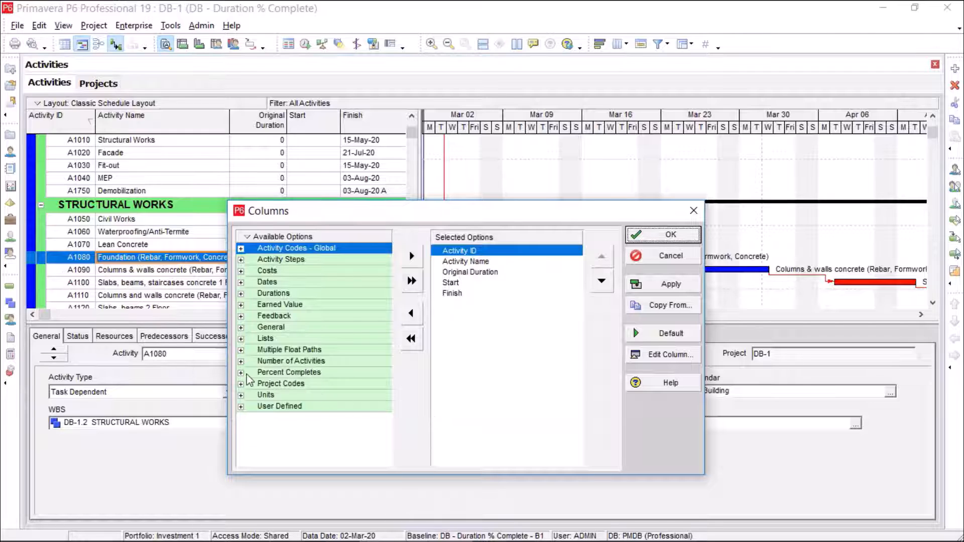
pyautogui.click(241, 373)
pyautogui.click(292, 440)
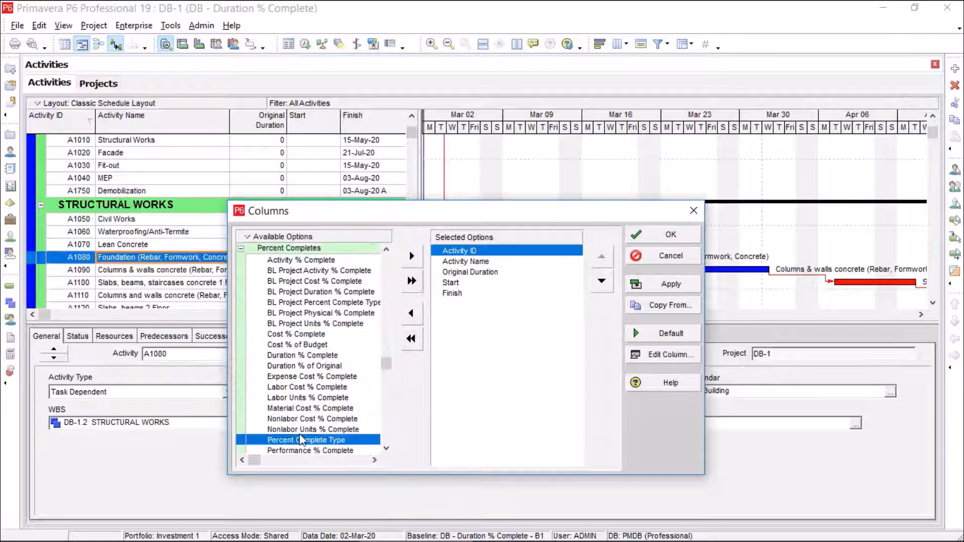
pyautogui.click(412, 257)
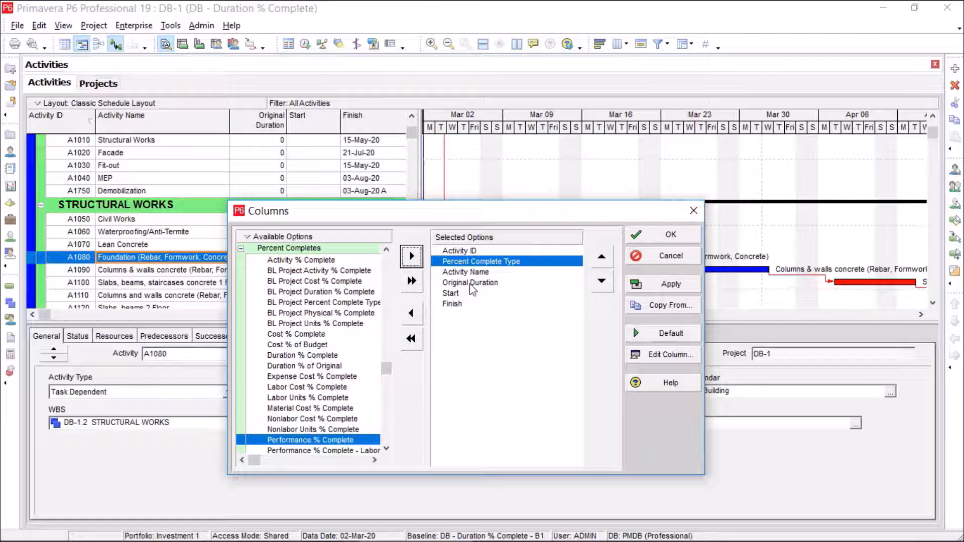
pyautogui.click(606, 283)
pyautogui.click(605, 282)
pyautogui.click(668, 235)
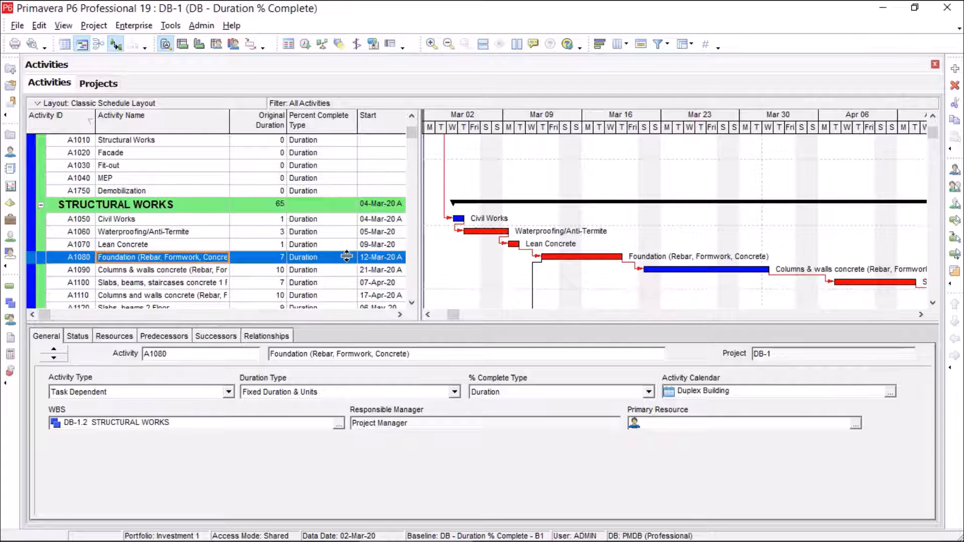
# - Fill down the Duration percent complete type from activity A1080 through A1120
pyautogui.keyDown('shift'); pyautogui.click(349, 308); pyautogui.keyUp('shift')
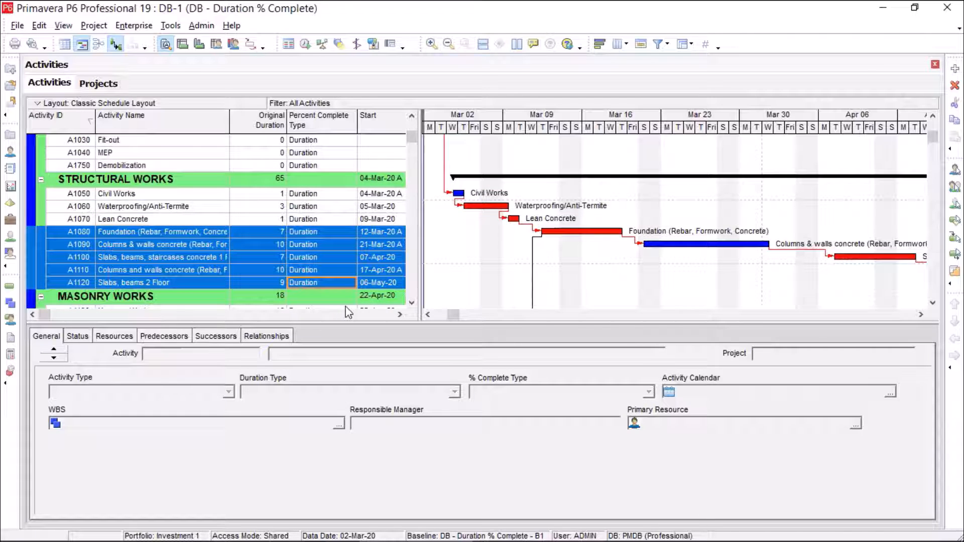
pyautogui.rightClick(342, 279)
pyautogui.click(362, 282)
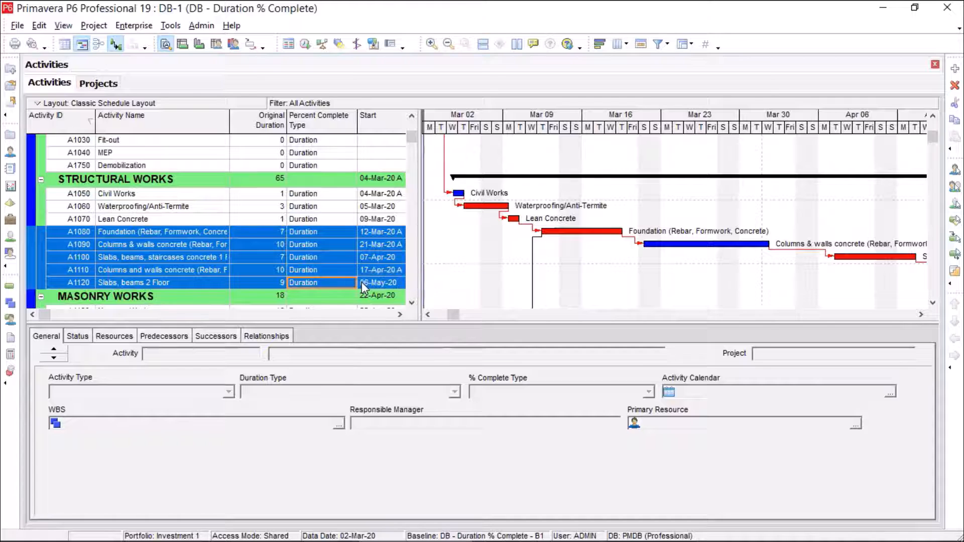
# - Examine the status details of the Foundation, Waterproofing/Anti-Termite and Lean Concrete activities
pyautogui.click(77, 336)
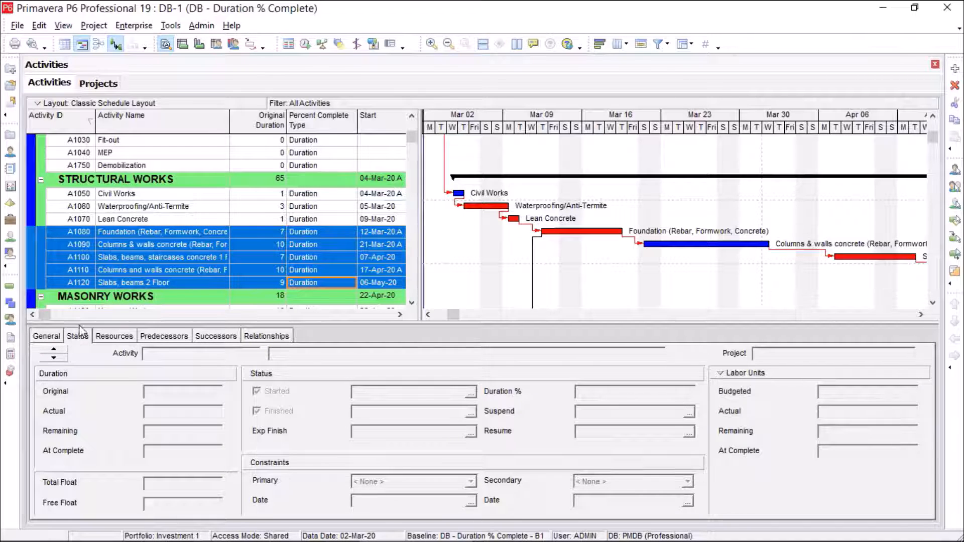
pyautogui.click(125, 234)
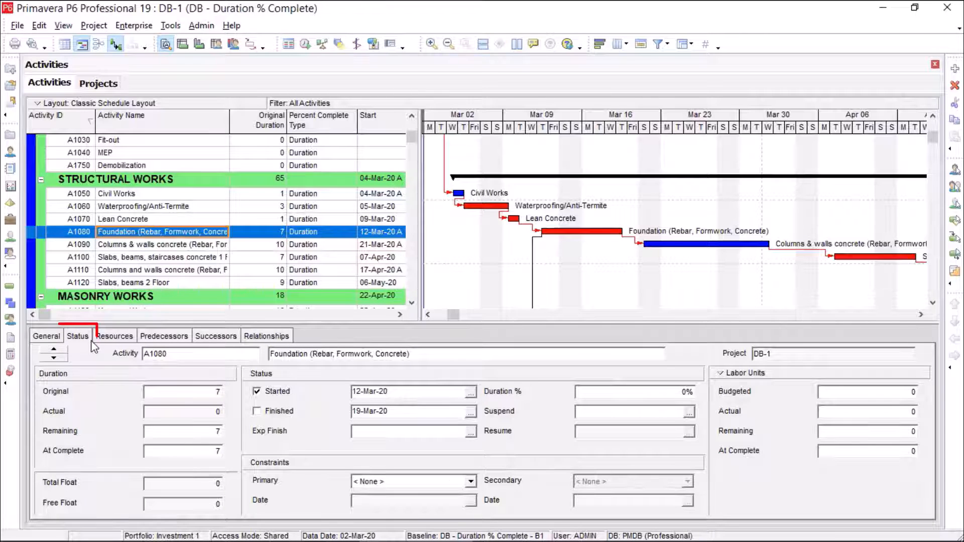
pyautogui.click(266, 395)
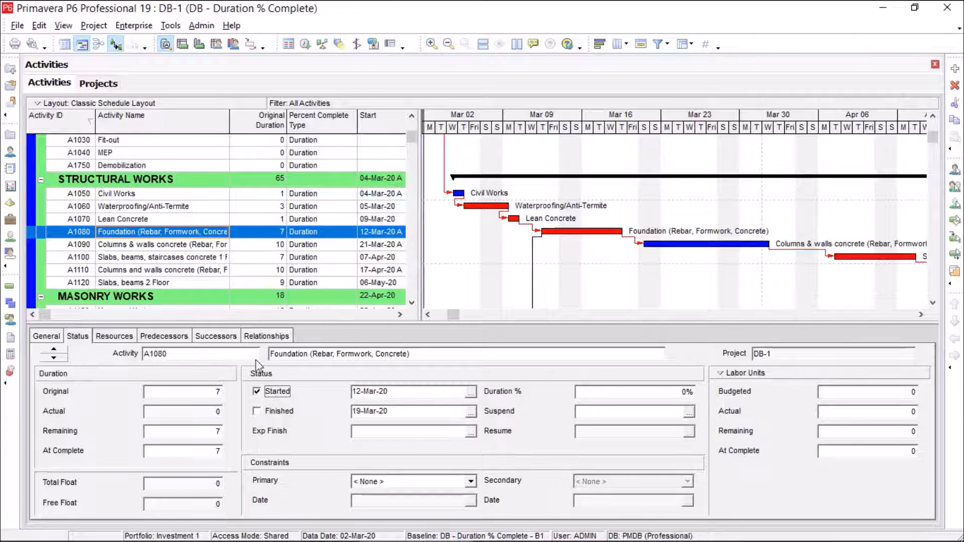
pyautogui.click(206, 212)
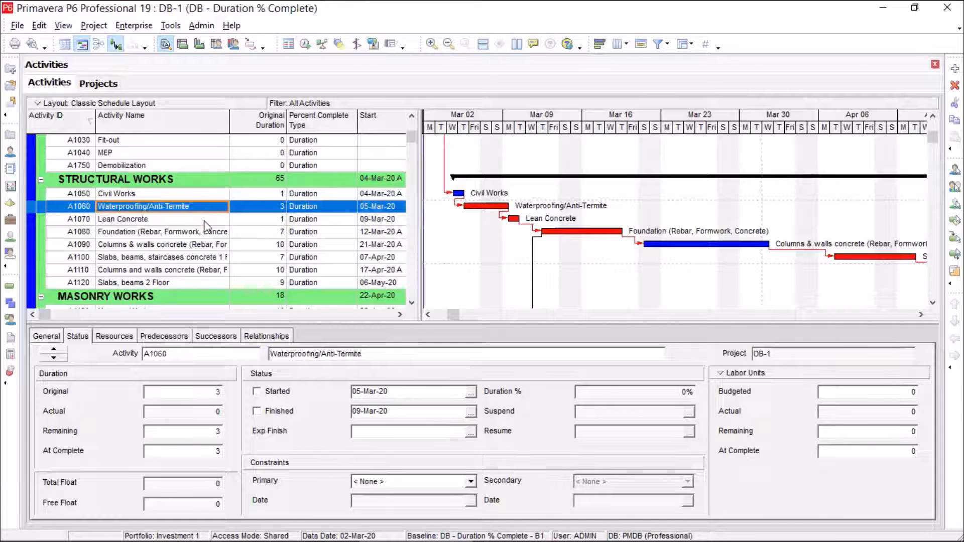
pyautogui.click(206, 221)
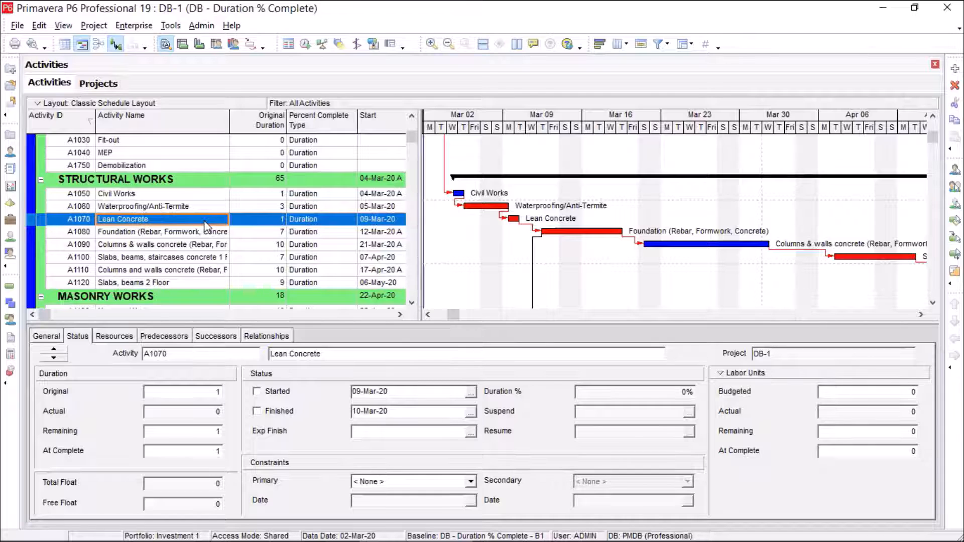
# - Mark the Site Mobilization milestone A1000 as started
pyautogui.scroll(5, 205, 221)
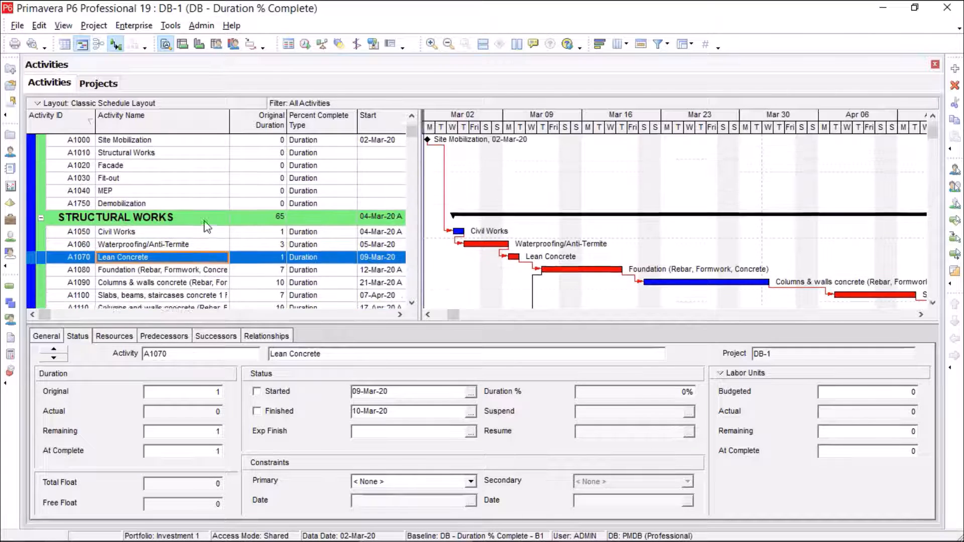
pyautogui.click(195, 175)
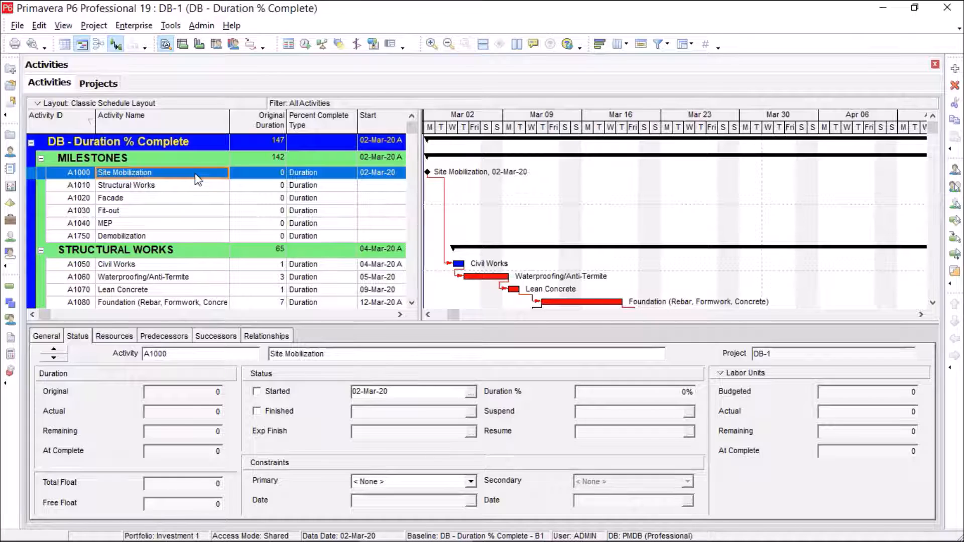
pyautogui.click(278, 394)
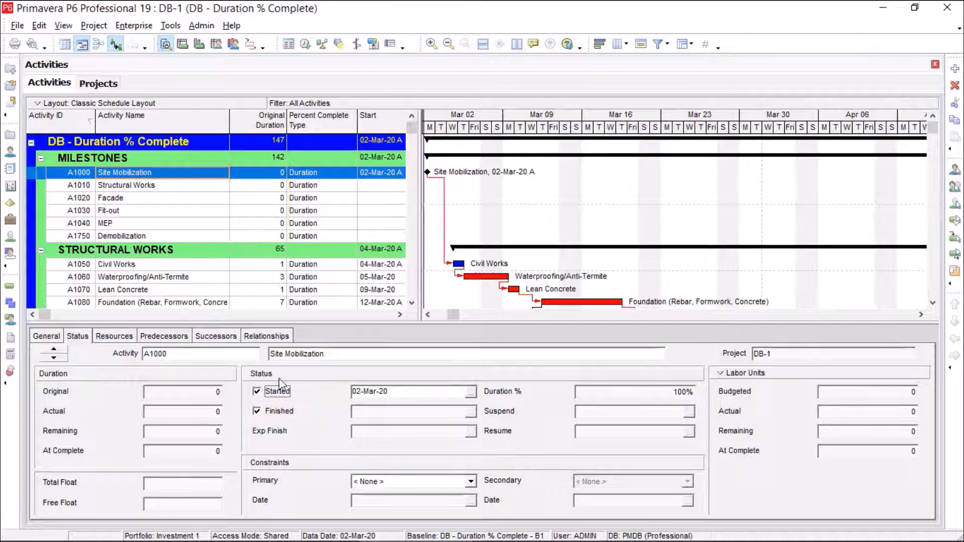
# - Mark the Waterproofing/Anti-Termite and Lean Concrete activities as started and finished
pyautogui.click(276, 266)
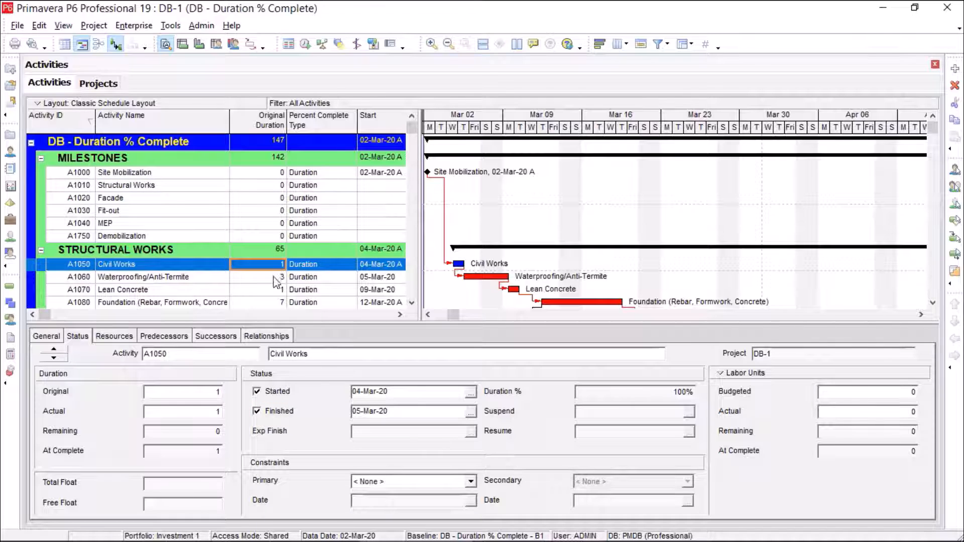
pyautogui.click(273, 282)
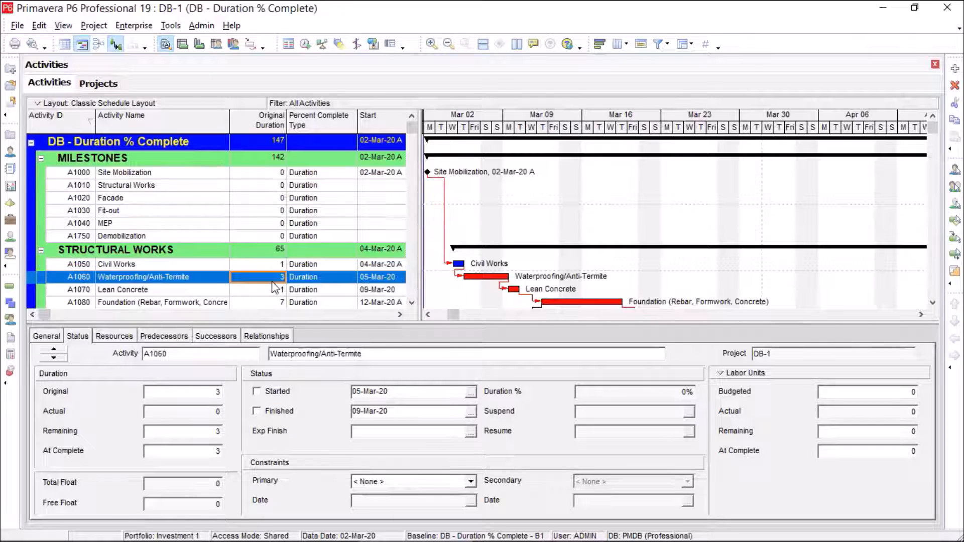
pyautogui.click(275, 392)
pyautogui.click(275, 412)
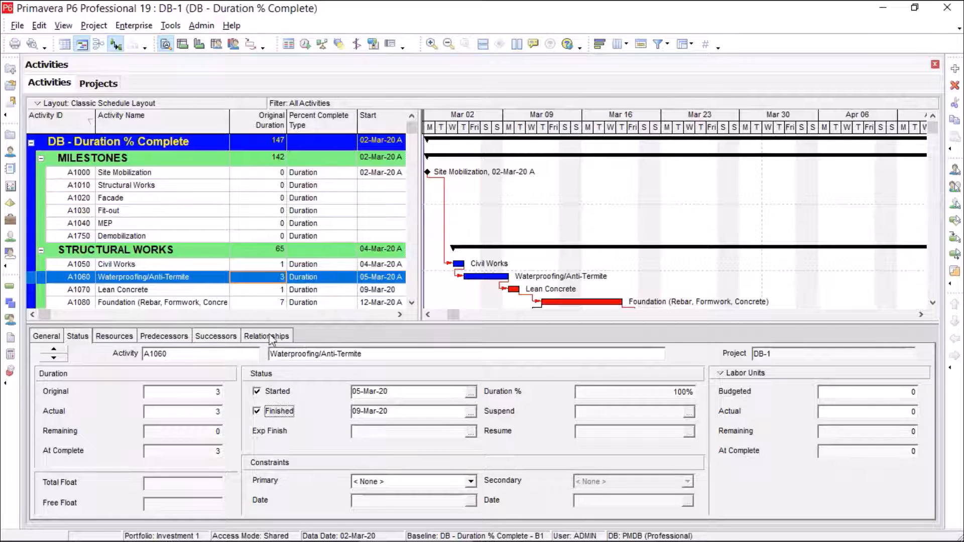
pyautogui.click(272, 294)
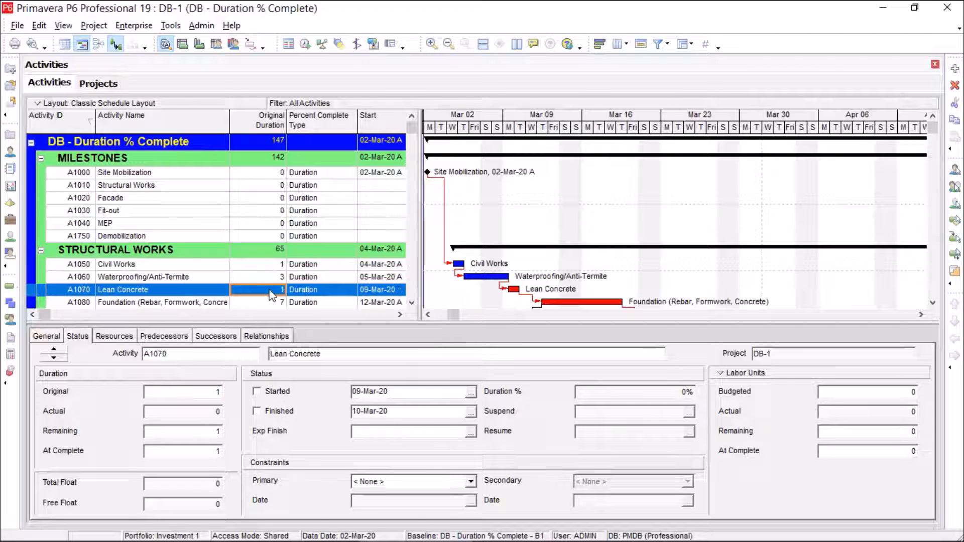
pyautogui.click(276, 392)
pyautogui.click(278, 413)
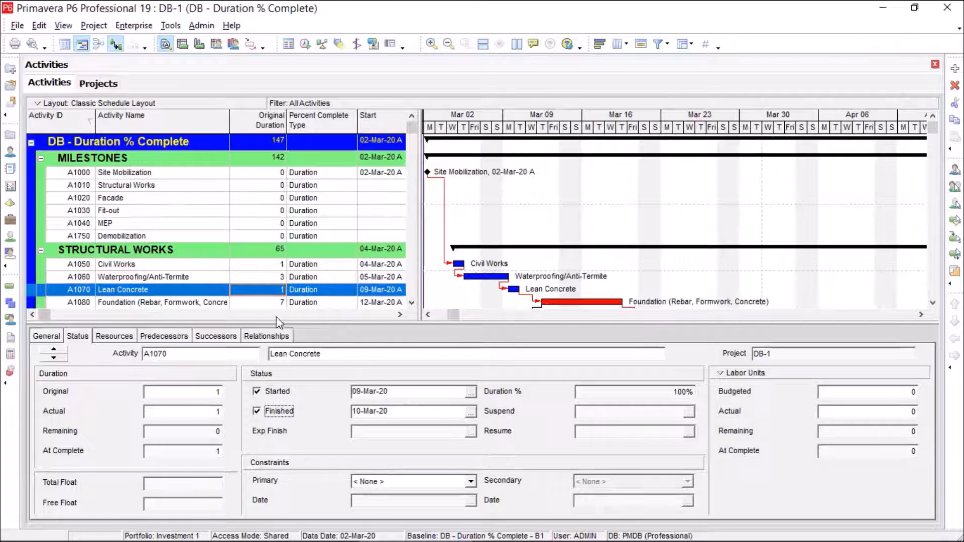
# - View the calendar for the start date of activity A1080 Foundation and close it without changing the date
pyautogui.click(274, 303)
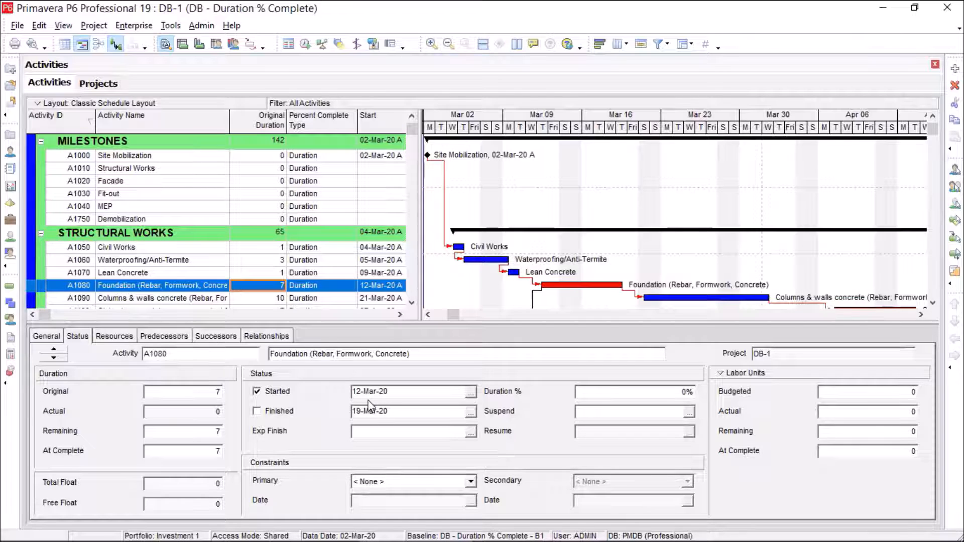
pyautogui.click(470, 398)
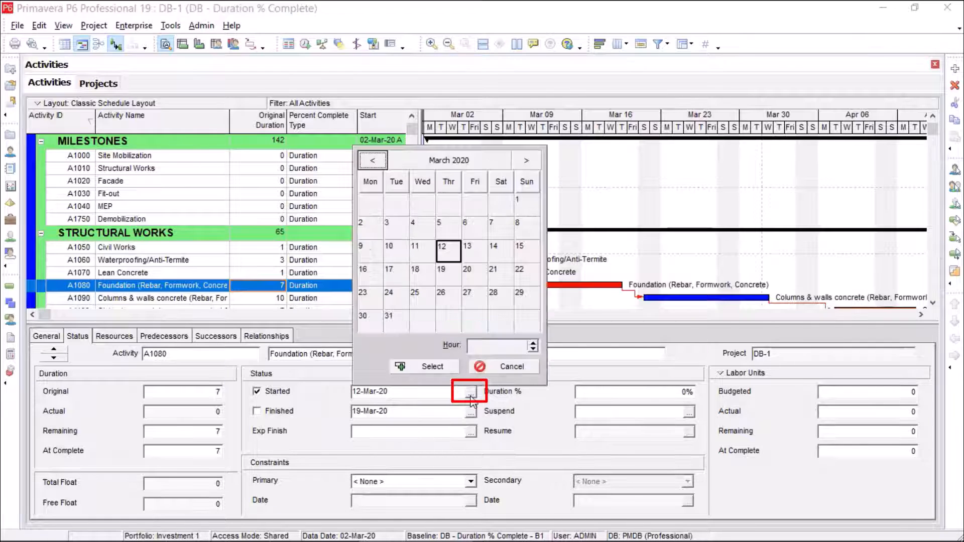
pyautogui.click(486, 369)
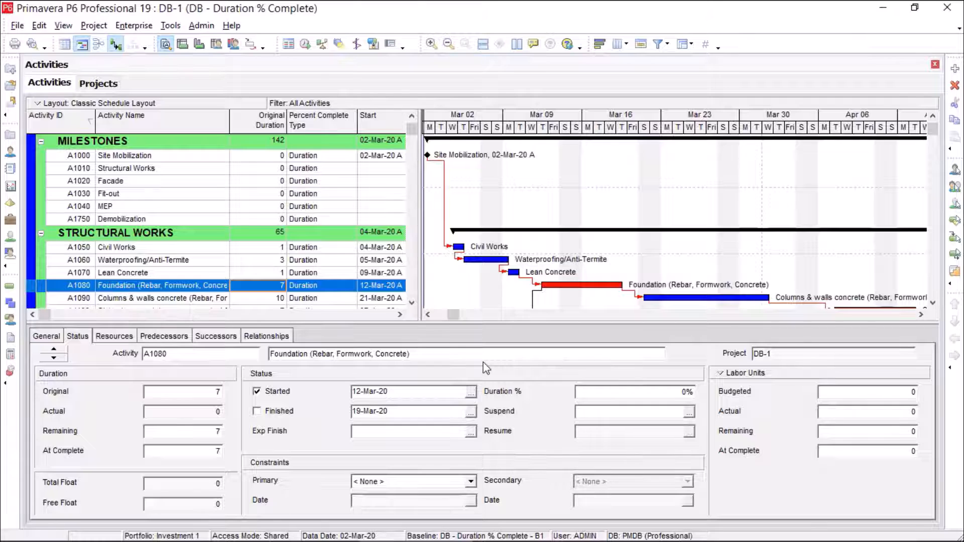
# - Reschedule the project with the current data date set to 16-Mar-20
pyautogui.click(306, 45)
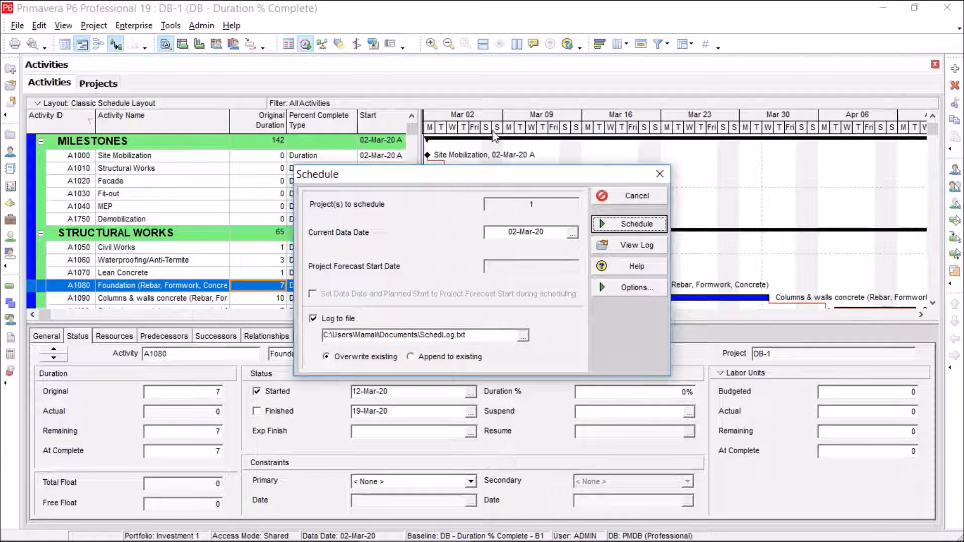
pyautogui.click(573, 233)
pyautogui.click(510, 367)
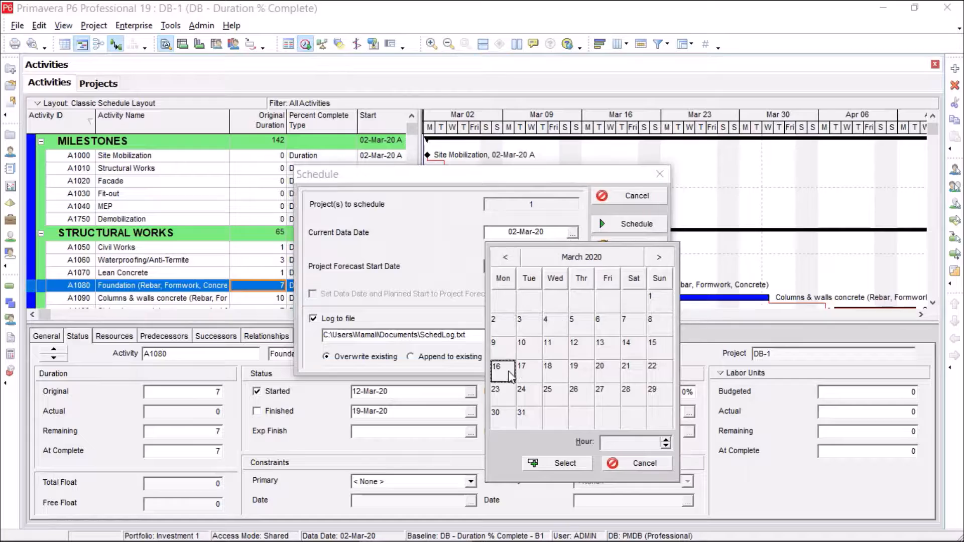
pyautogui.click(558, 464)
pyautogui.click(607, 227)
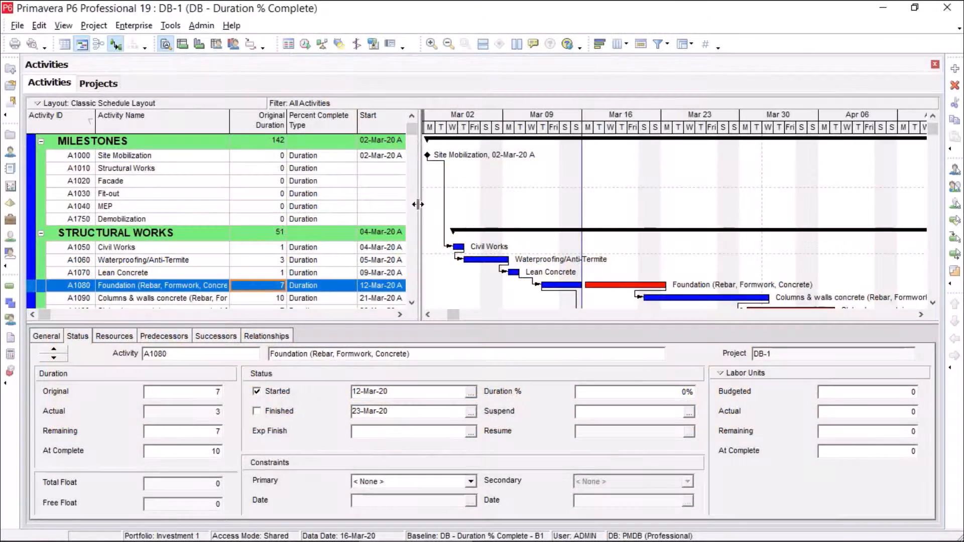
# - Widen the activity table area and add the Actual Duration, Remaining Duration and Duration % Complete columns to its column selection
pyautogui.moveTo(418, 205); pyautogui.dragTo(475, 205)
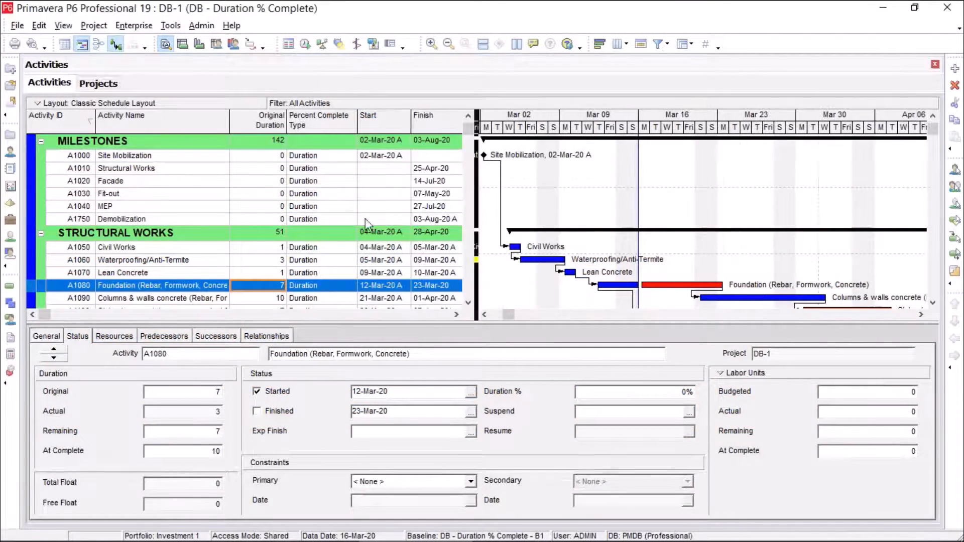
pyautogui.rightClick(405, 292)
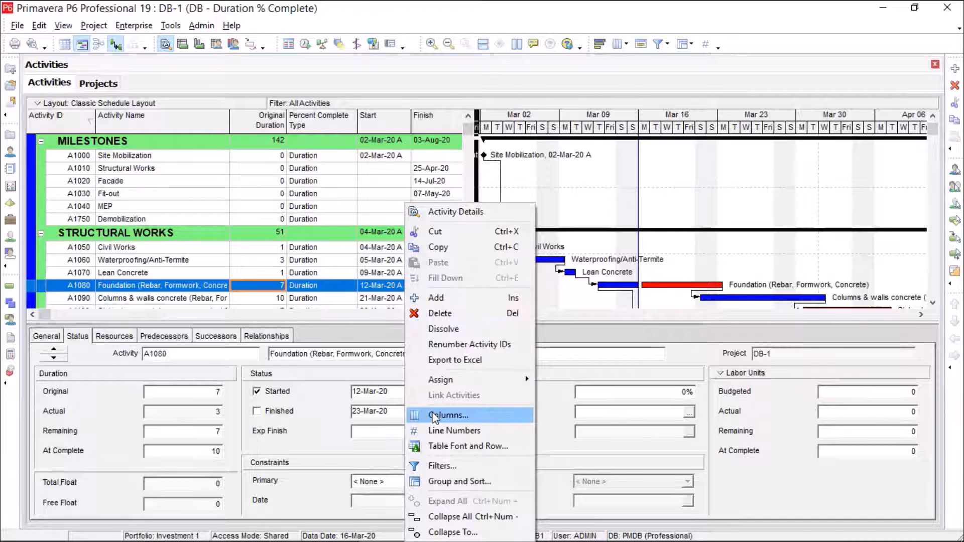
pyautogui.click(441, 415)
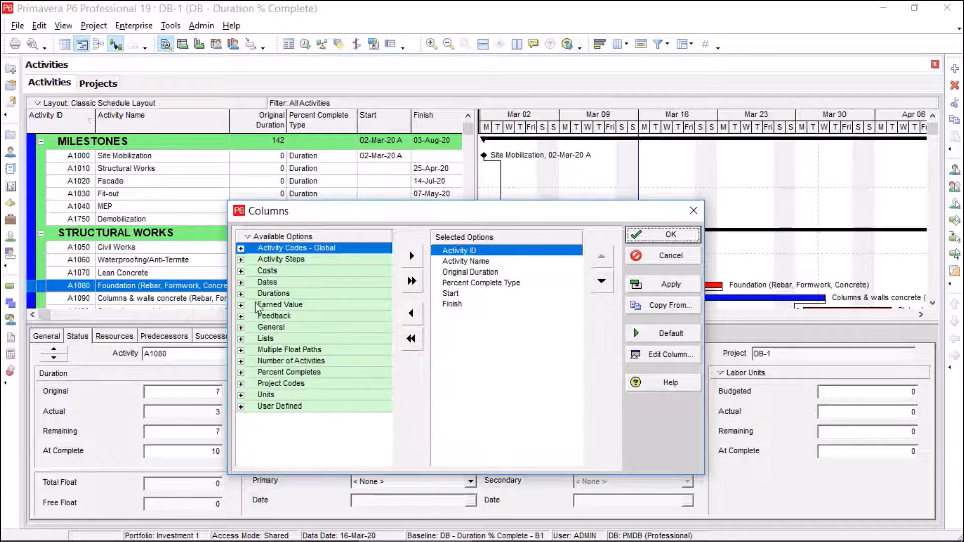
pyautogui.click(241, 294)
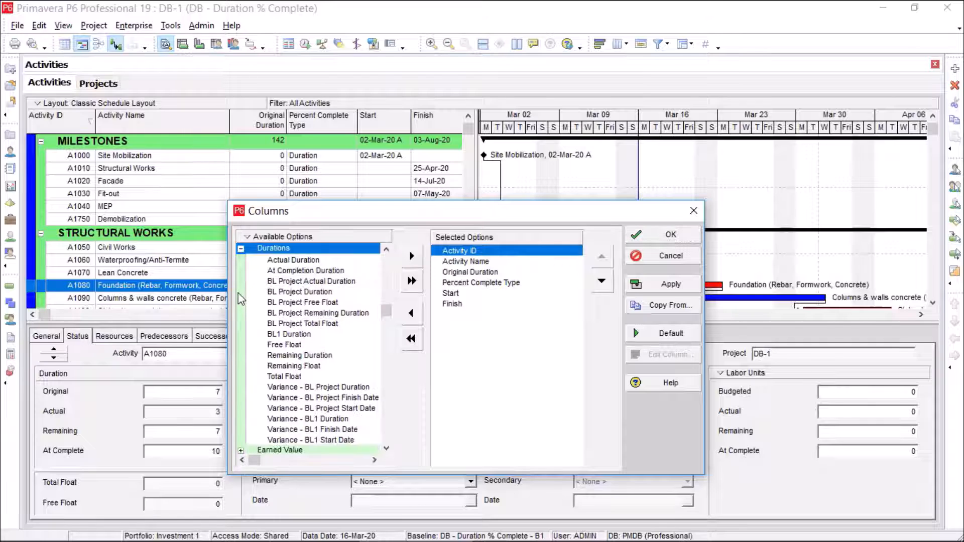
pyautogui.click(303, 261)
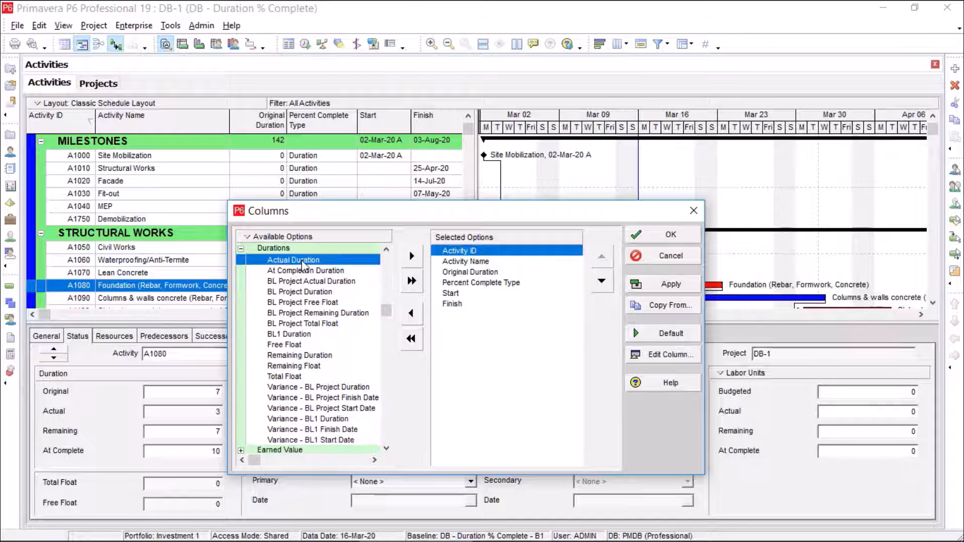
pyautogui.doubleClick(303, 263)
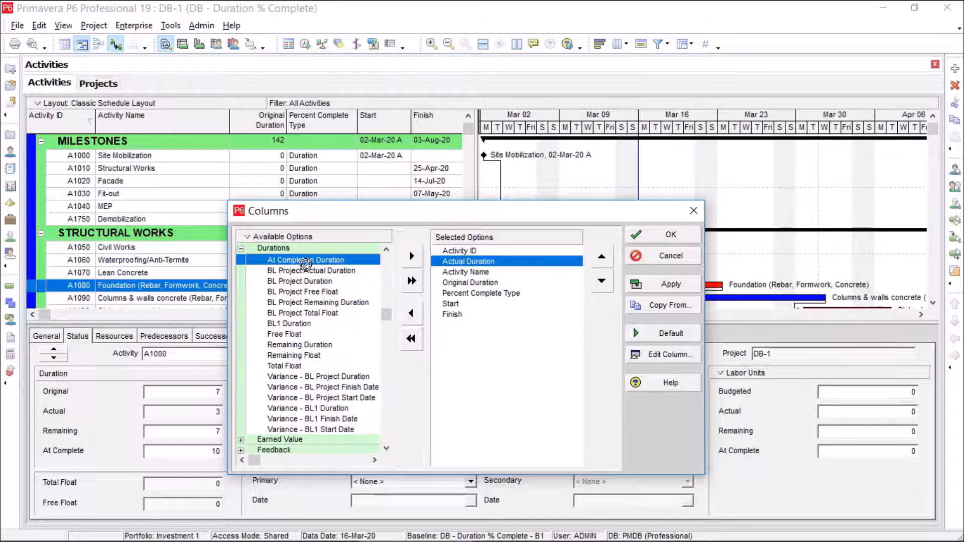
pyautogui.doubleClick(303, 344)
pyautogui.click(241, 248)
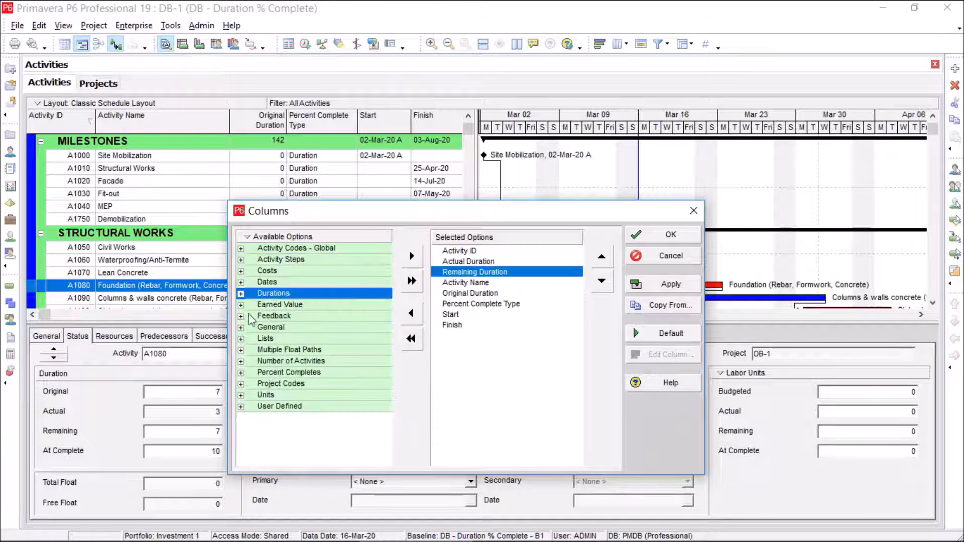
pyautogui.click(242, 377)
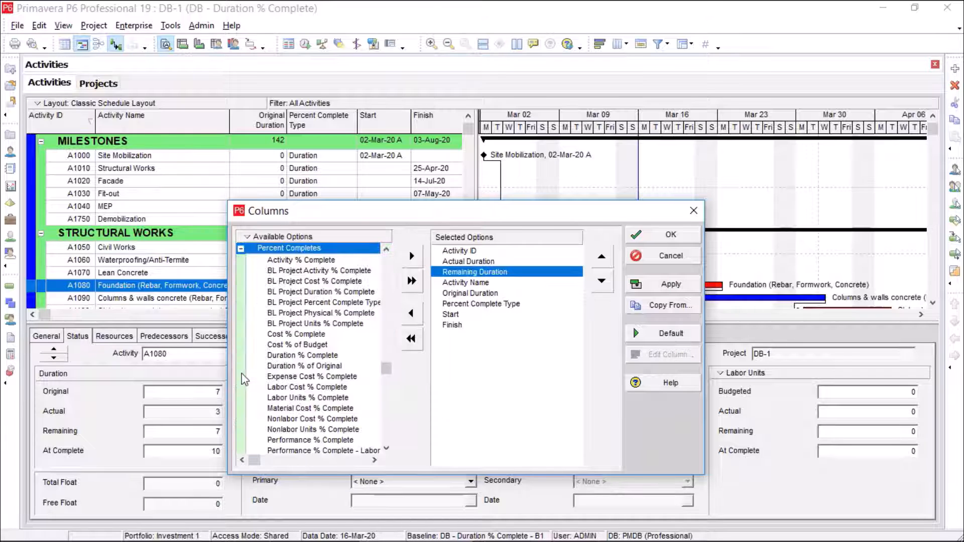
pyautogui.doubleClick(296, 359)
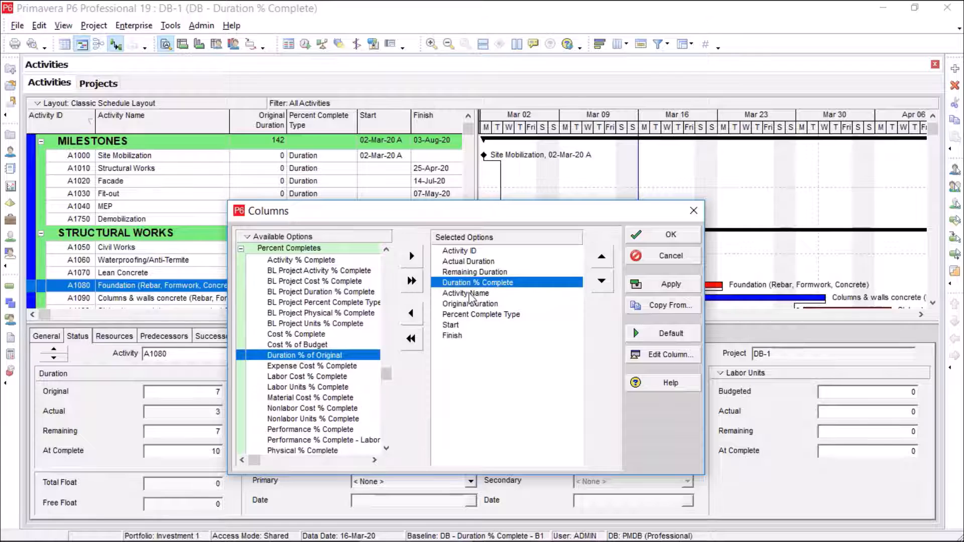
# - Order the columns as Activity ID, Activity Name, Percent Complete Type, Actual, Remaining and Original Duration, Duration % Complete, Start and Finish, and apply them
pyautogui.click(470, 296)
pyautogui.click(601, 257)
pyautogui.click(602, 257)
pyautogui.click(602, 257)
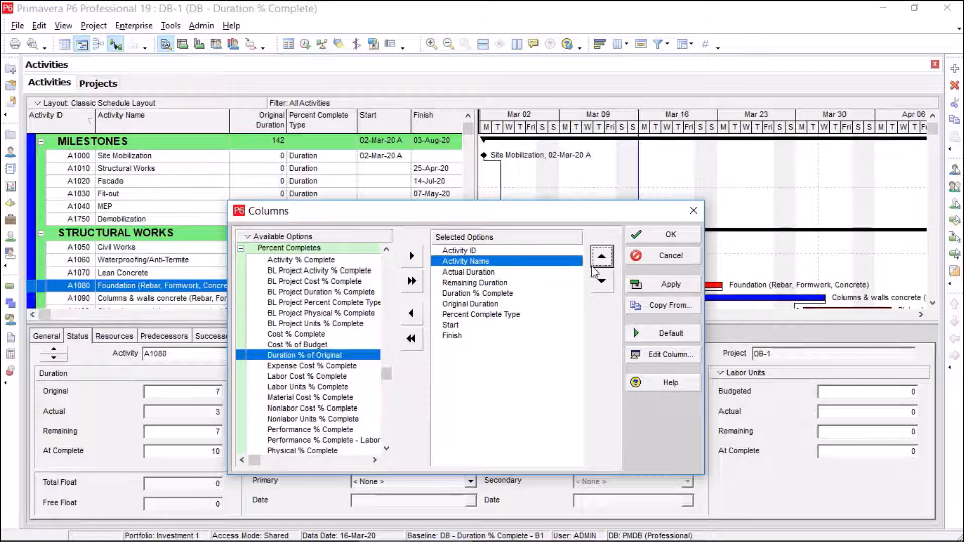
pyautogui.click(502, 304)
pyautogui.click(602, 257)
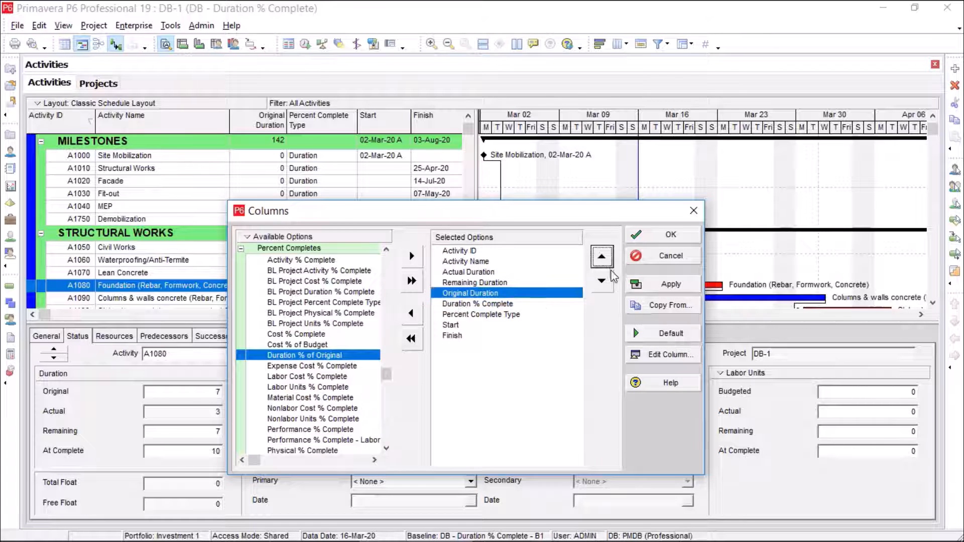
pyautogui.click(519, 314)
pyautogui.click(611, 258)
pyautogui.click(611, 257)
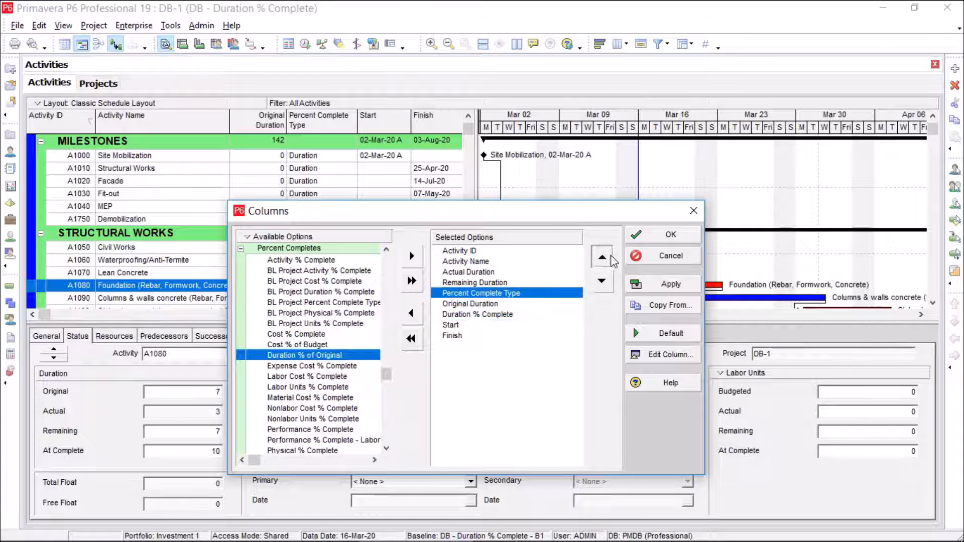
pyautogui.click(610, 257)
pyautogui.click(610, 258)
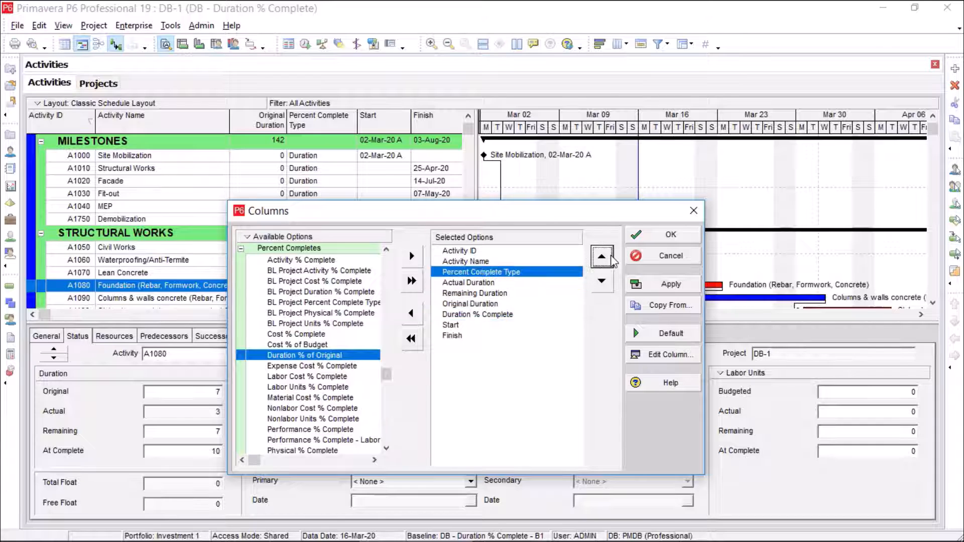
pyautogui.click(659, 234)
# - Widen the activity table area through the Finish column and adjust the widths of the duration columns
pyautogui.moveTo(559, 203); pyautogui.dragTo(629, 203)
pyautogui.moveTo(343, 120); pyautogui.dragTo(331, 120)
pyautogui.moveTo(394, 120); pyautogui.dragTo(415, 127)
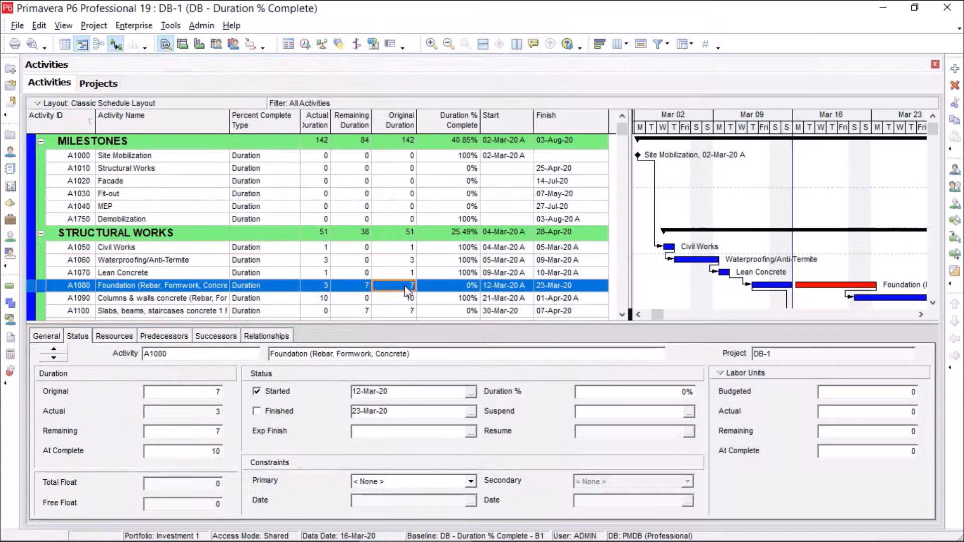
# - Set the remaining duration of activity A1080 Foundation to 2
pyautogui.click(430, 291)
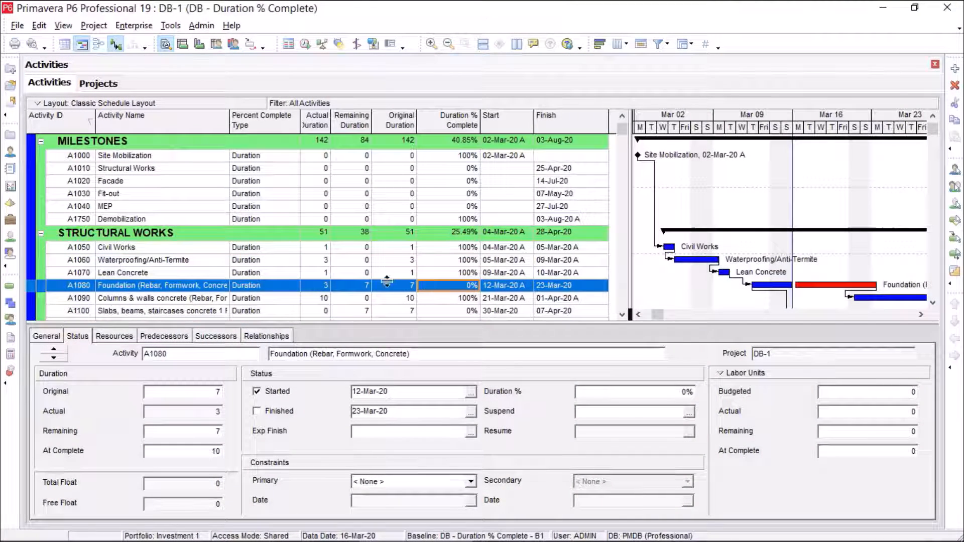
pyautogui.click(368, 289)
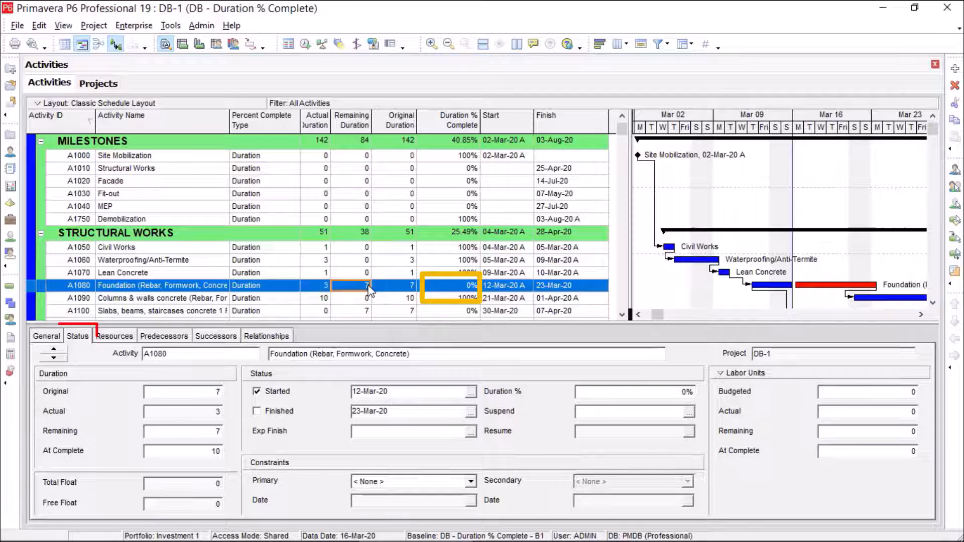
pyautogui.click(195, 433)
pyautogui.write('2')
pyautogui.press('Return')
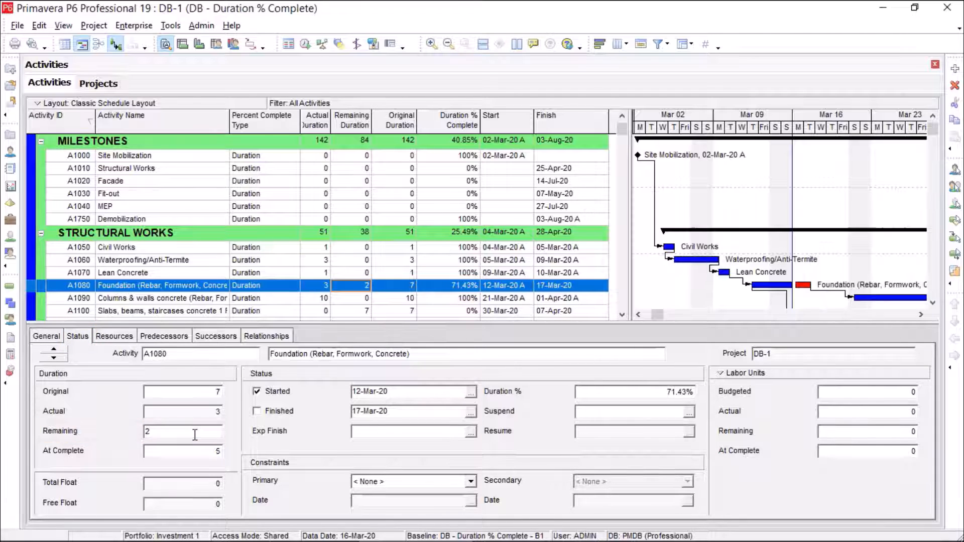